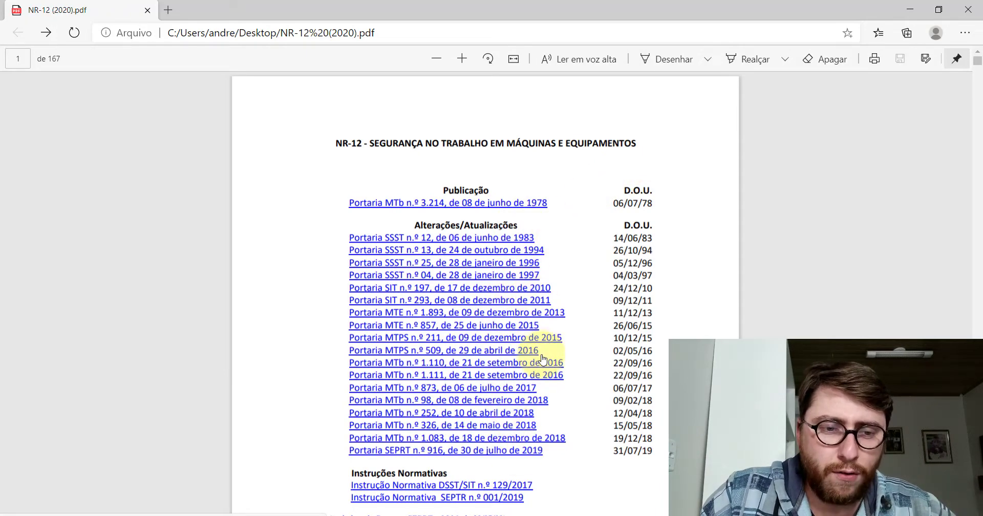
# Open the Portaria SEPRT n.º 916 PDF in Edge and jump to page 34.
pyautogui.click(472, 457)
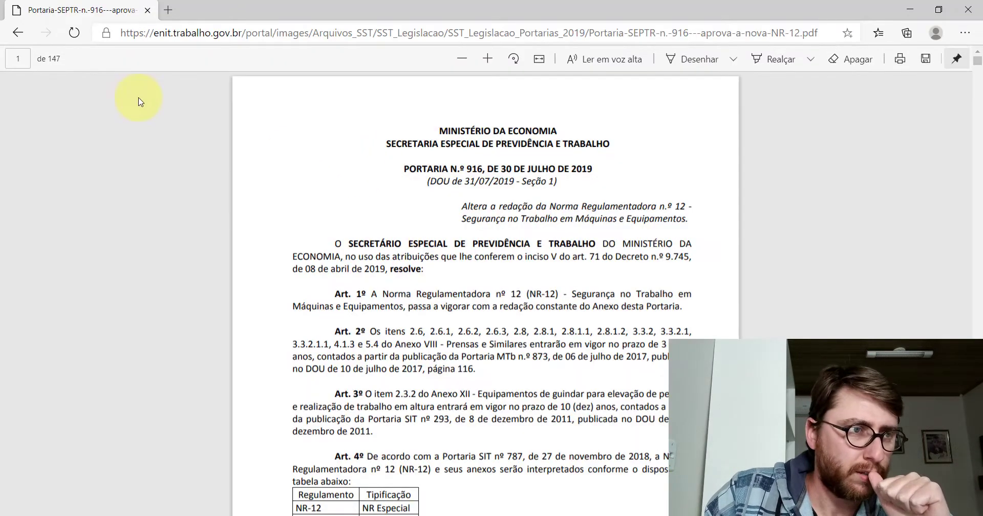
pyautogui.click(24, 59)
pyautogui.write('34')
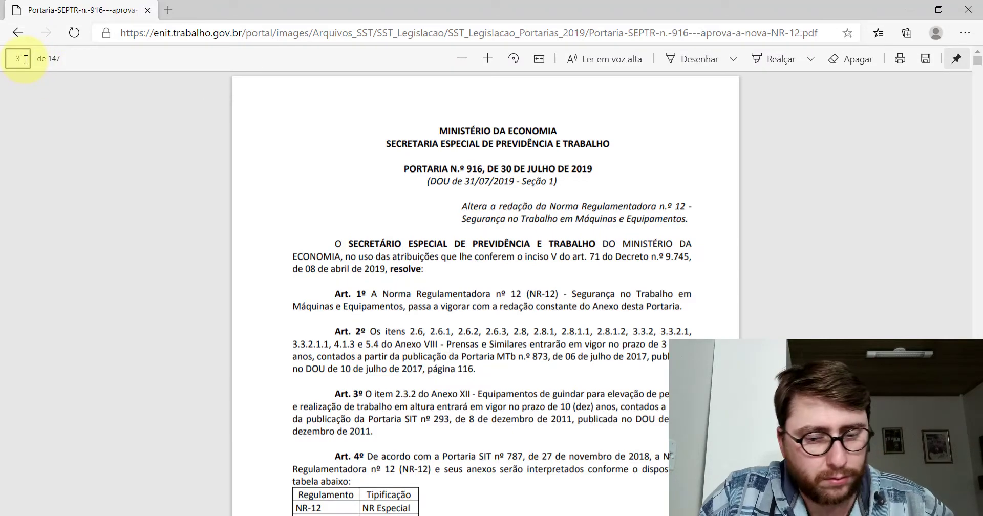
pyautogui.press('Return')
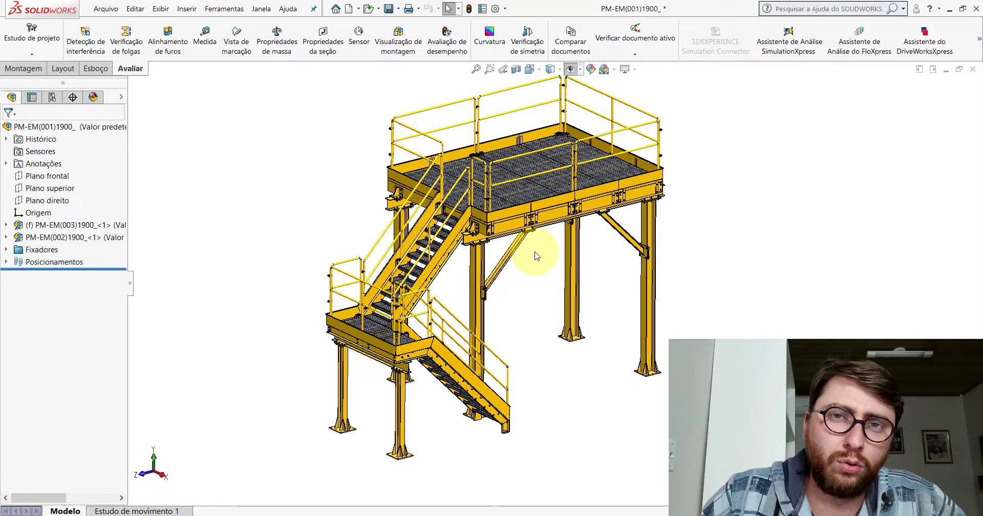
pyautogui.scroll(3, 547, 258)
pyautogui.scroll(-2, 548, 258)
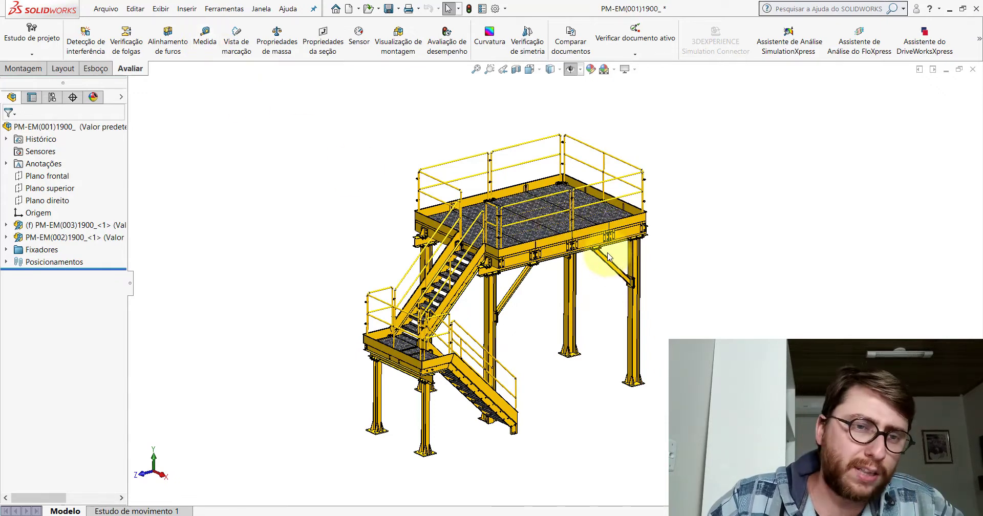
# Measure 3838.6 mm from the platform deck grating down to a column base plate, then close Measure.
pyautogui.click(205, 37)
pyautogui.scroll(-5, 631, 225)
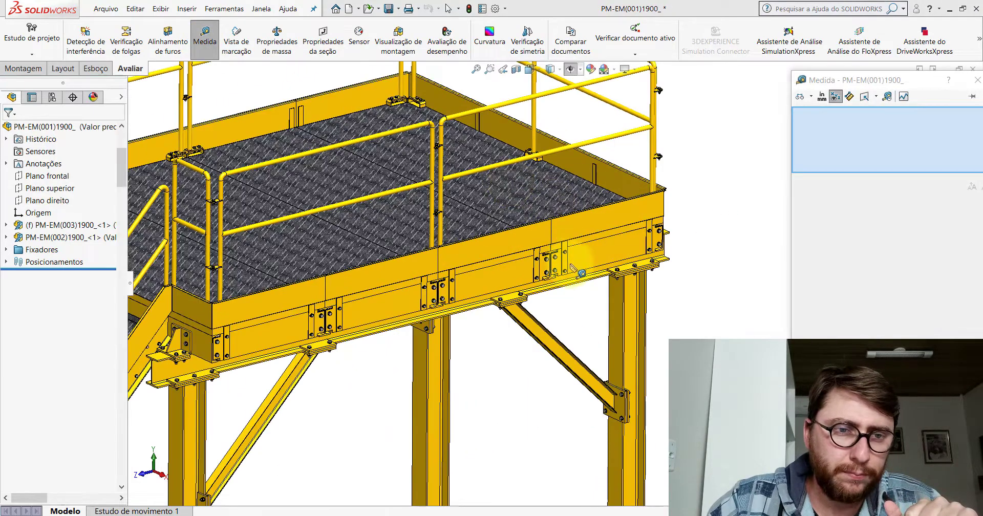
pyautogui.click(551, 215)
pyautogui.scroll(5, 568, 307)
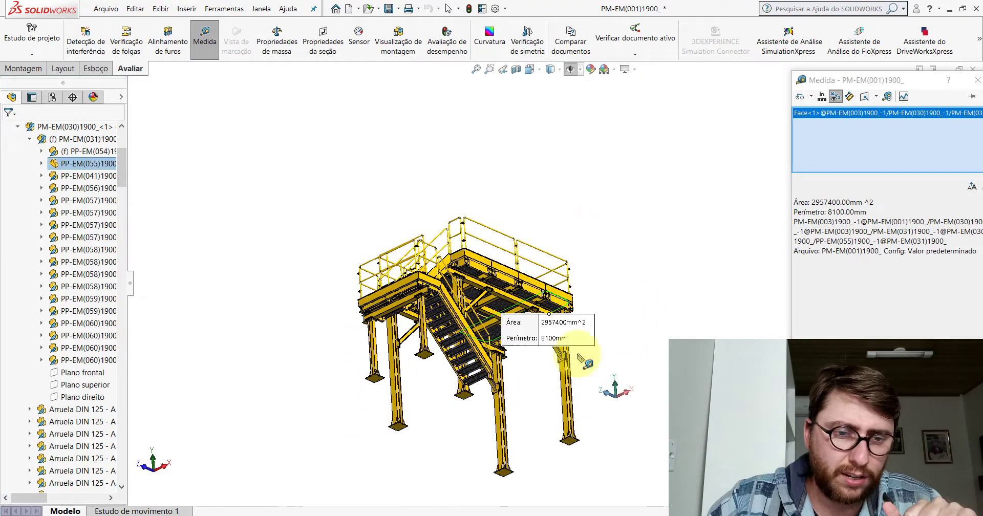
pyautogui.scroll(-5, 577, 416)
pyautogui.click(537, 397)
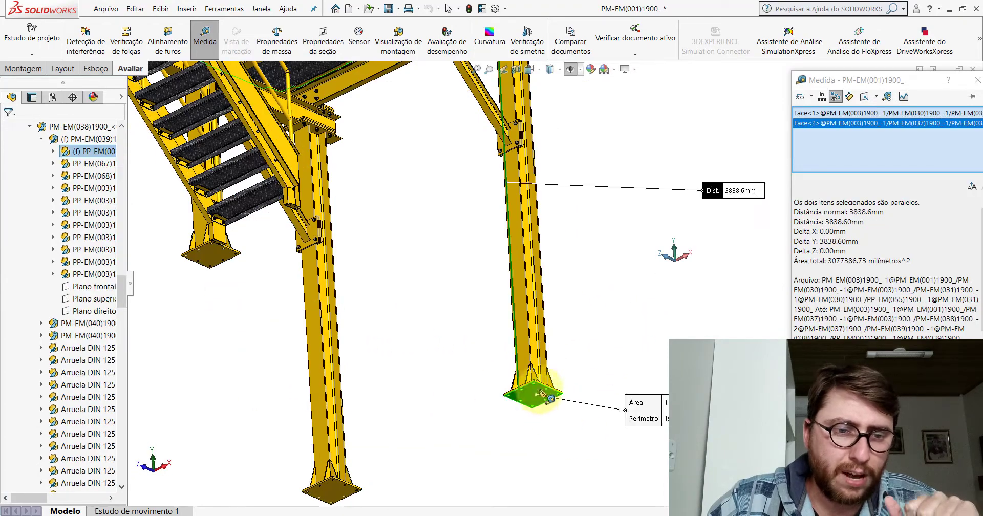
pyautogui.scroll(3, 589, 231)
pyautogui.scroll(3, 578, 241)
pyautogui.moveTo(573, 246); pyautogui.dragTo(577, 334, button='middle')
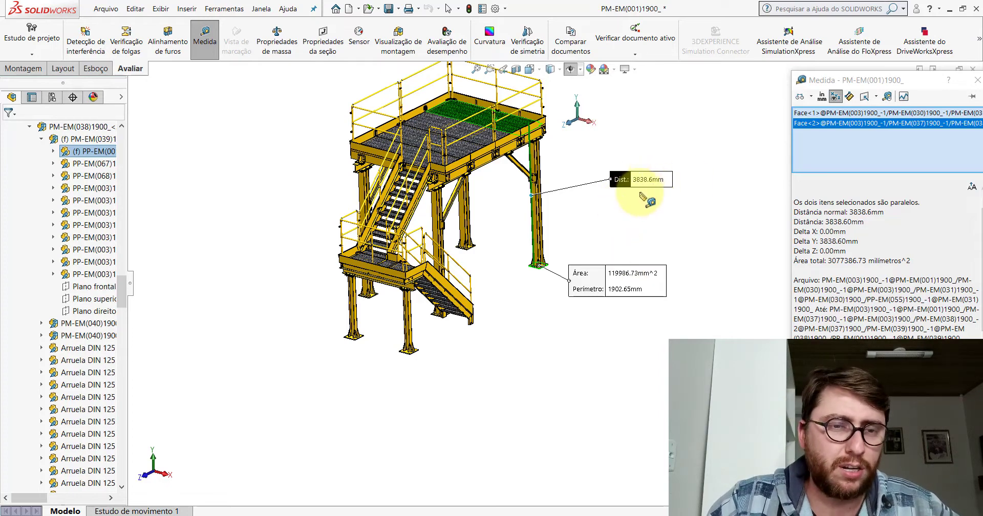
pyautogui.press('Escape')
# Set the Isometric view, compare it with the NR-12 stair rules PDF, then return.
pyautogui.click(537, 73)
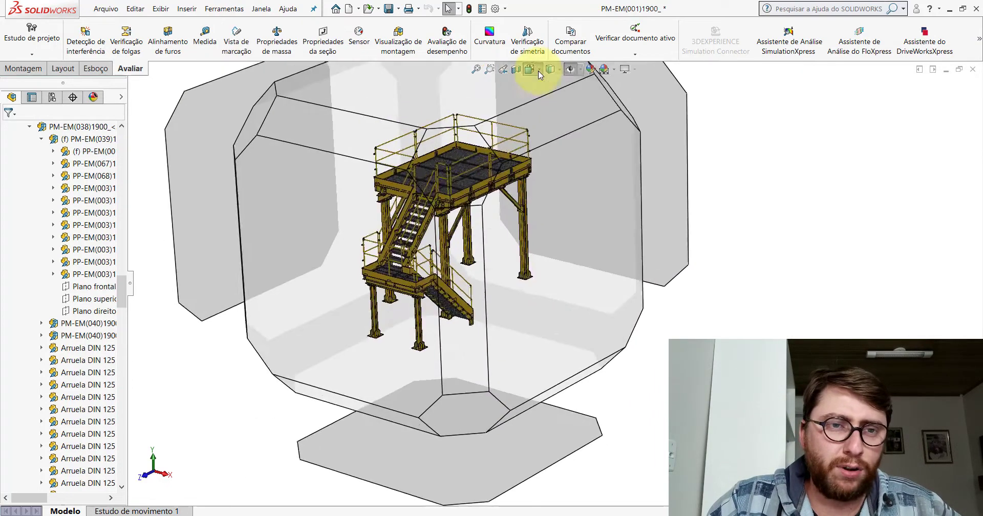
pyautogui.click(539, 75)
pyautogui.click(568, 100)
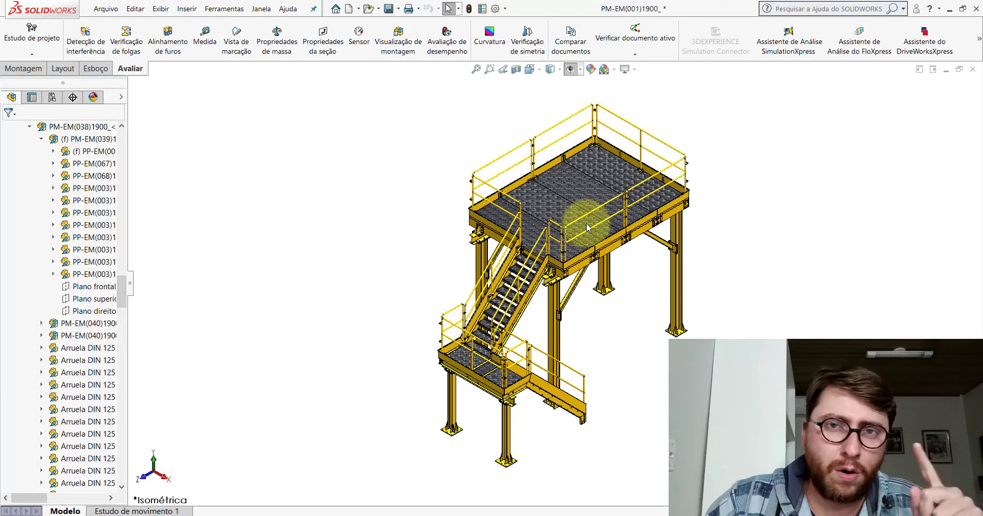
pyautogui.click(507, 507)
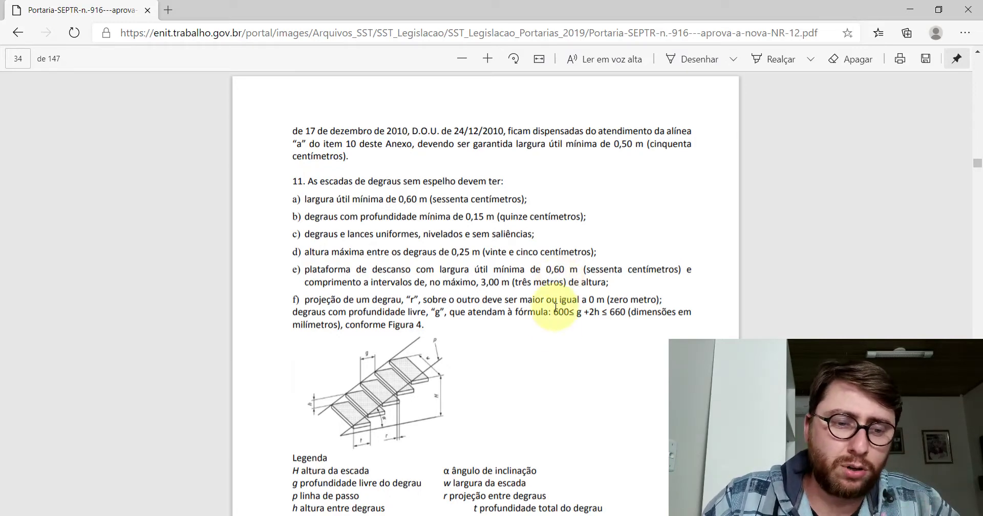
pyautogui.hotkey('alt', 'Tab')
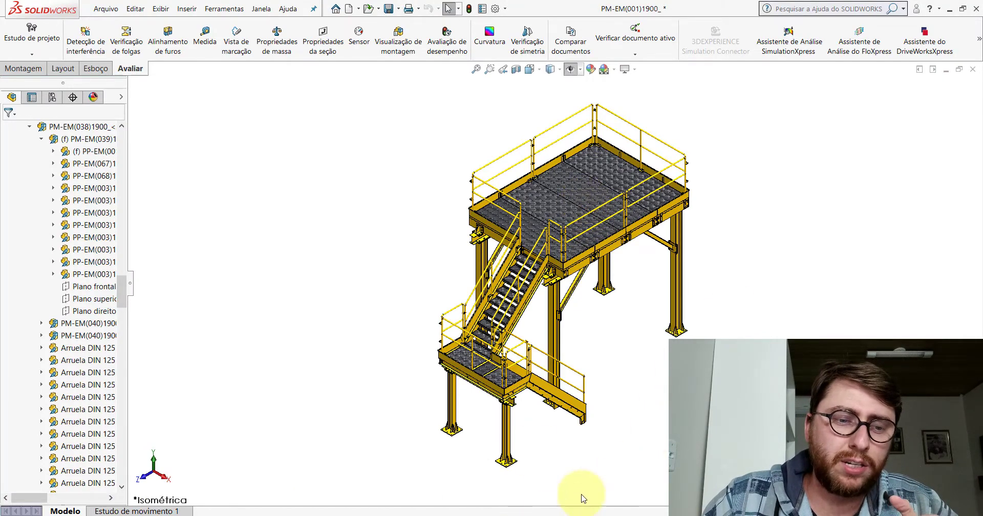
# Bring page 34's item 11 open-riser stair requirements back to the front in Edge.
pyautogui.hotkey('alt', 'Tab')
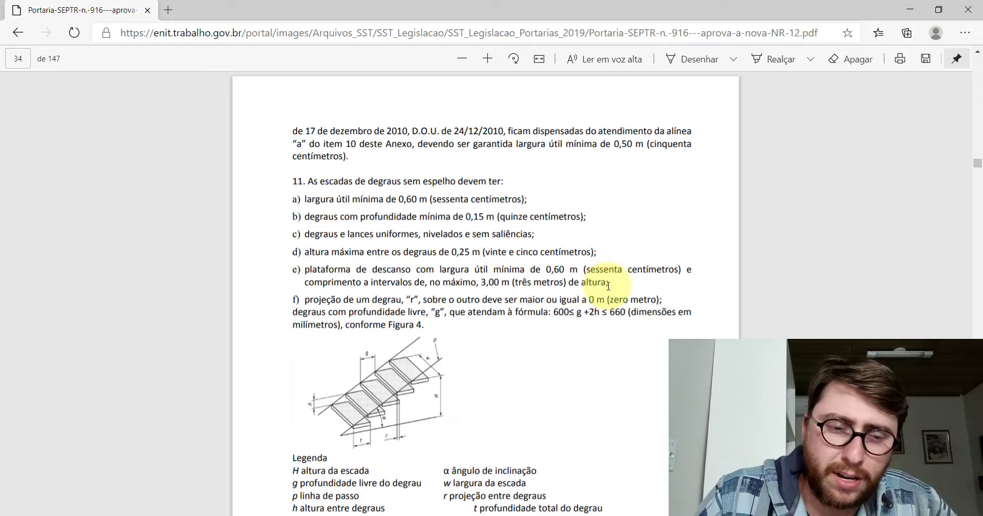
# Switch back to the PM-EM(001)1900_ assembly in SOLIDWORKS.
pyautogui.click(545, 512)
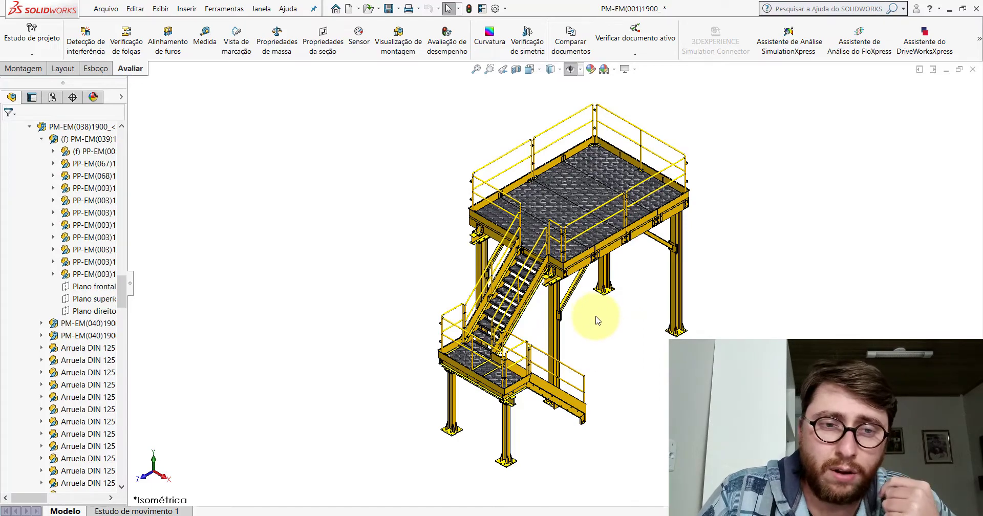
# Orbit to a lower side view, then select and deselect an upper-flight stair grating.
pyautogui.moveTo(602, 256)
pyautogui.mouseDown(button='middle')
pyautogui.moveTo(513, 171)
pyautogui.moveTo(504, 247)
pyautogui.mouseUp(button='middle')
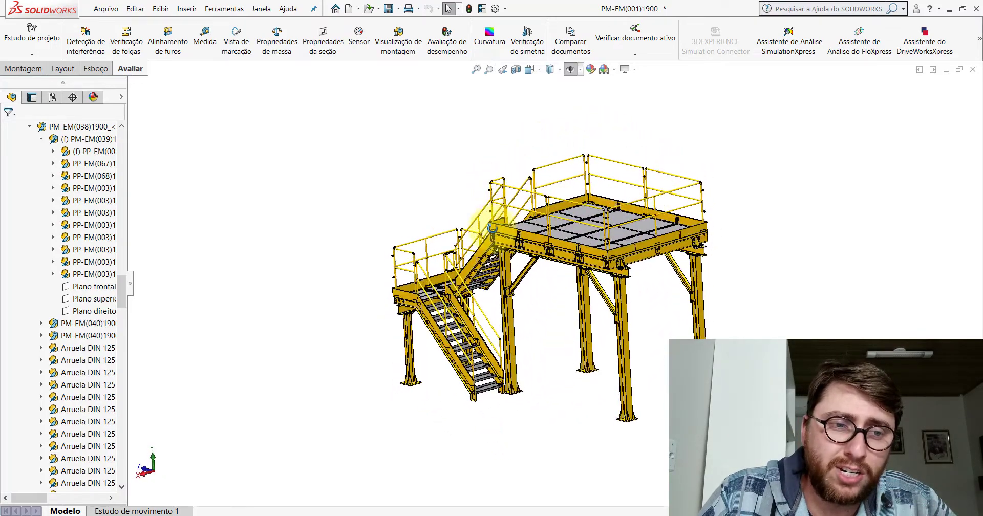
pyautogui.scroll(-5, 463, 301)
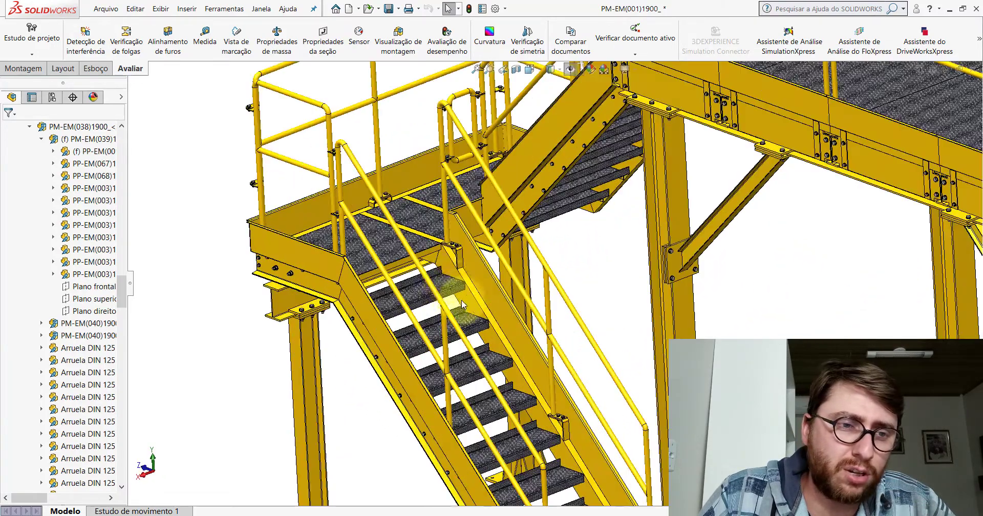
pyautogui.click(409, 211)
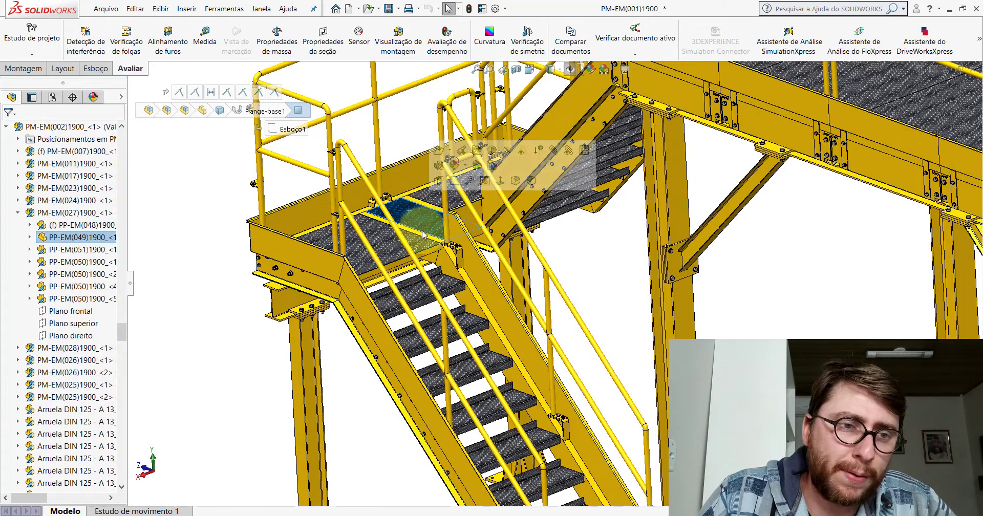
pyautogui.scroll(4, 487, 256)
pyautogui.click(371, 231)
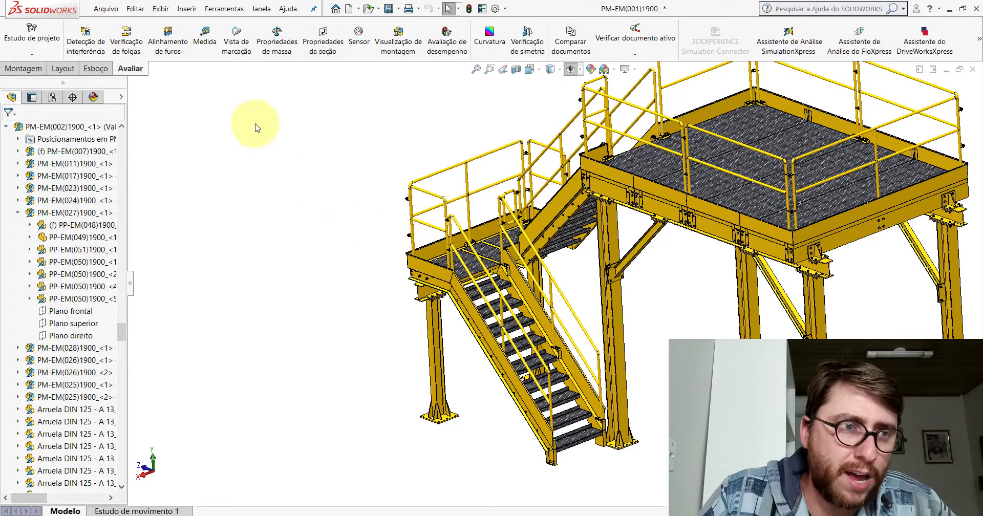
# Measure 2027.23 mm from the intermediate landing grating to a leg base plate, then zoom out.
pyautogui.click(204, 38)
pyautogui.click(475, 266)
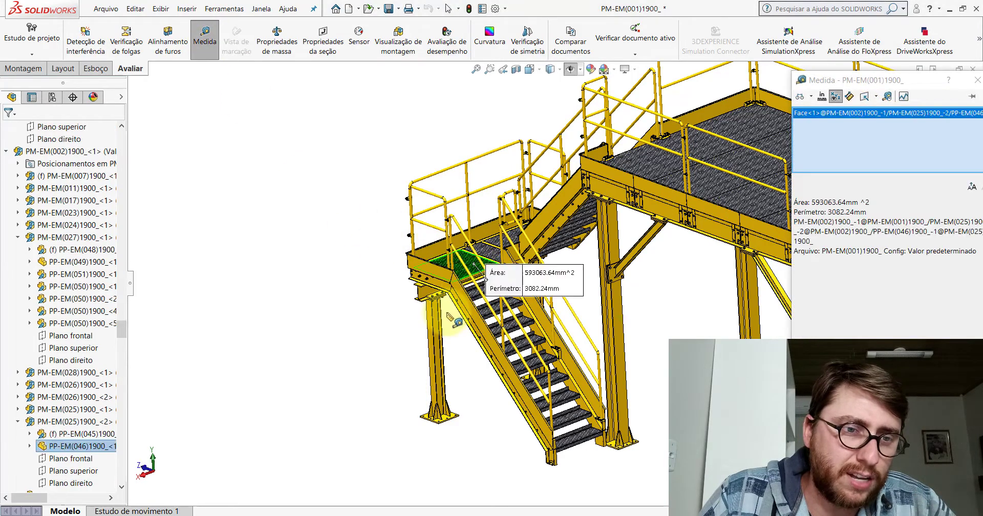
pyautogui.moveTo(475, 267); pyautogui.dragTo(475, 406, button='middle')
pyautogui.scroll(-3, 480, 409)
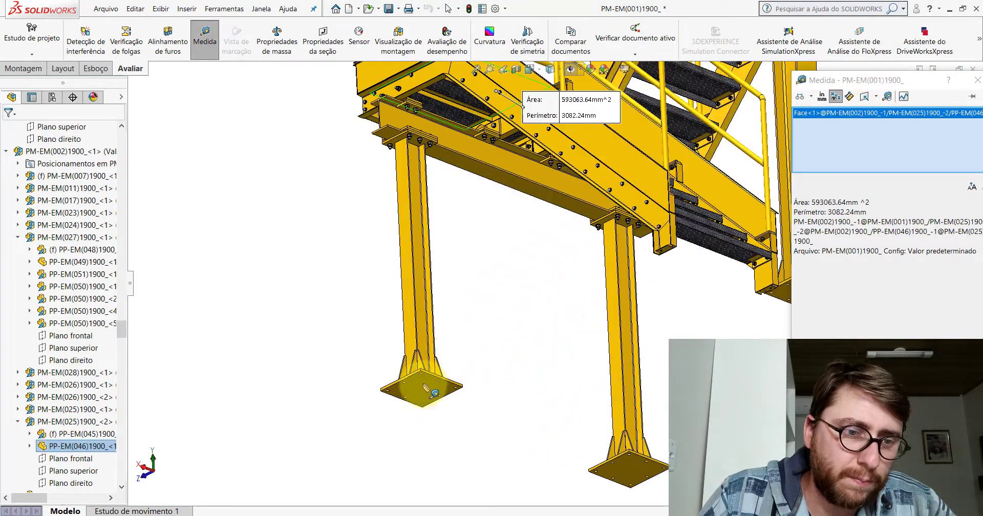
pyautogui.click(429, 390)
pyautogui.scroll(1, 461, 318)
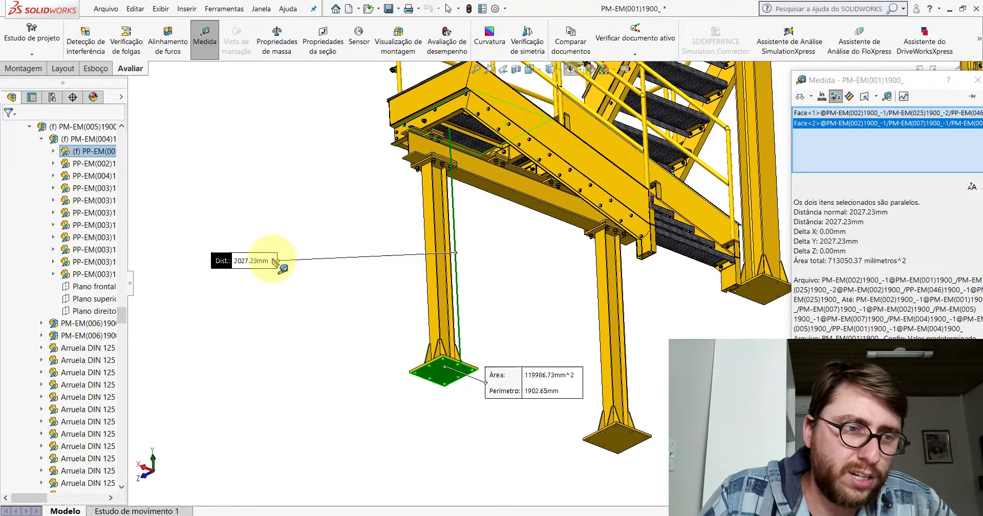
pyautogui.moveTo(498, 188); pyautogui.dragTo(498, 309, button='middle')
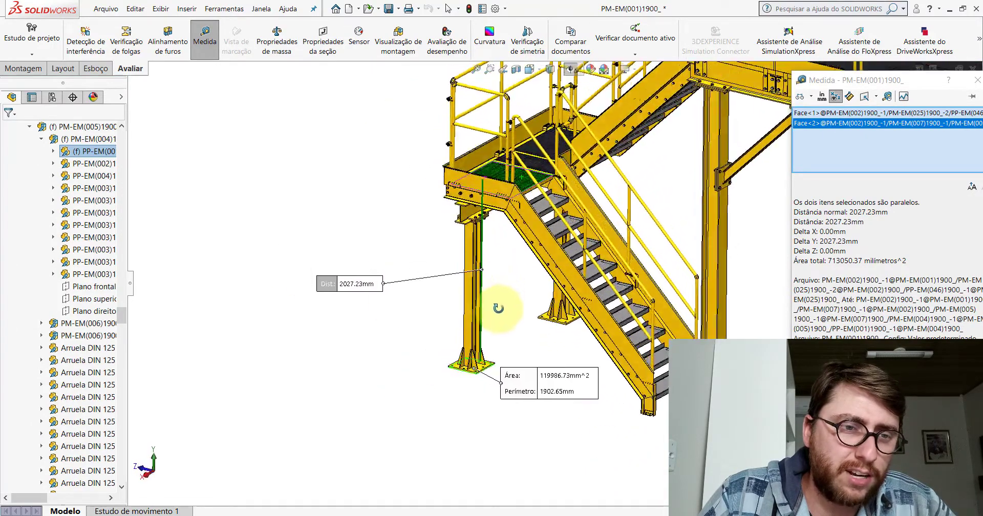
pyautogui.press('Escape')
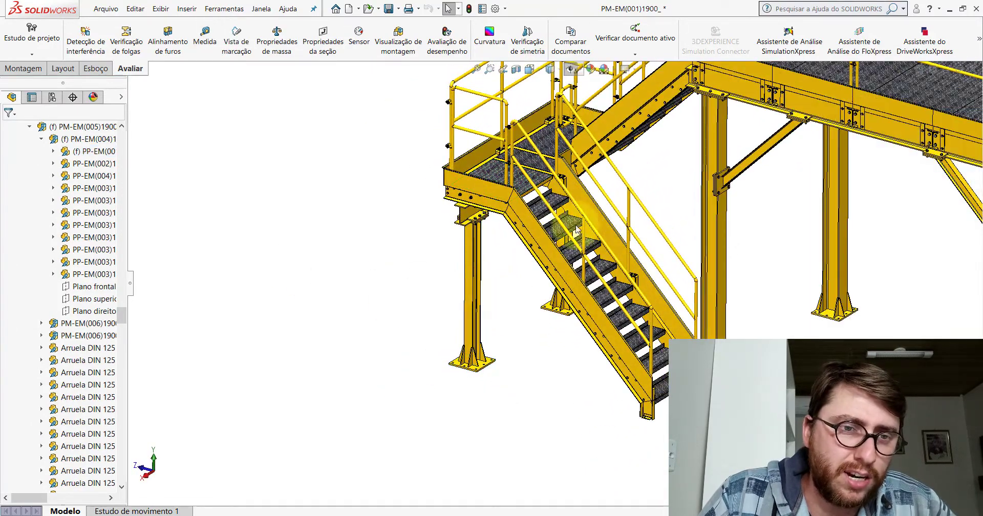
pyautogui.scroll(2, 570, 214)
pyautogui.scroll(2, 570, 214)
pyautogui.scroll(2, 570, 214)
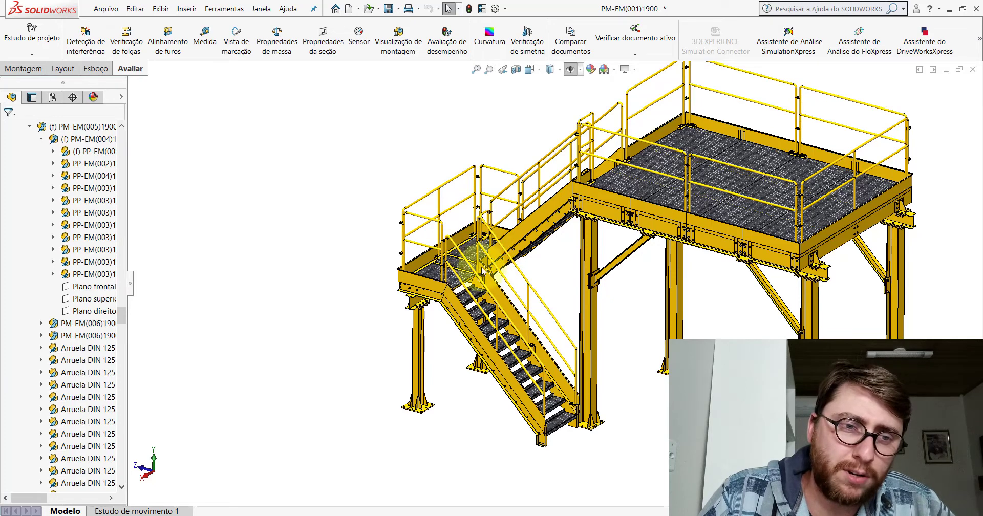
# Review item 11's rule of landings at most every 3,00 m on page 34.
pyautogui.hotkey('alt', 'Tab')
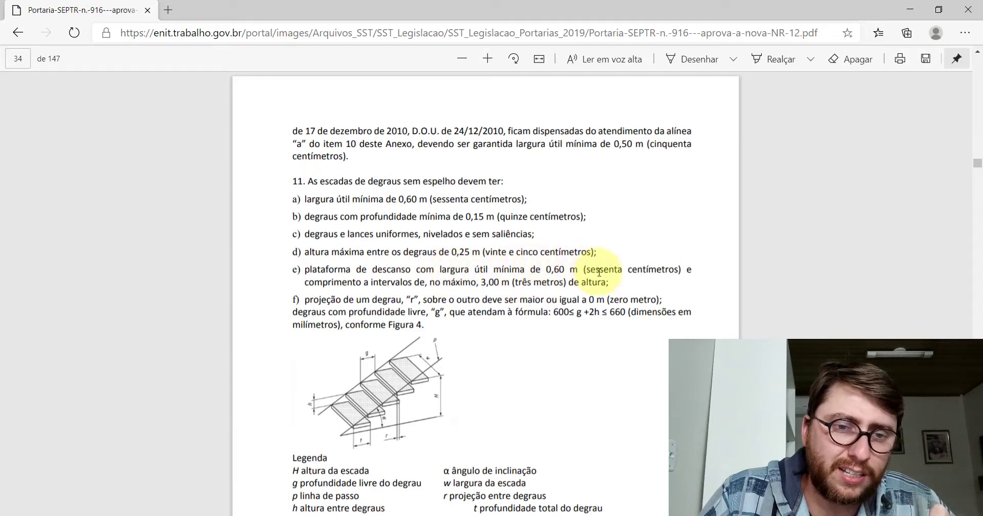
# Minimize Edge, start Measure and select the intermediate landing's floor face.
pyautogui.click(905, 15)
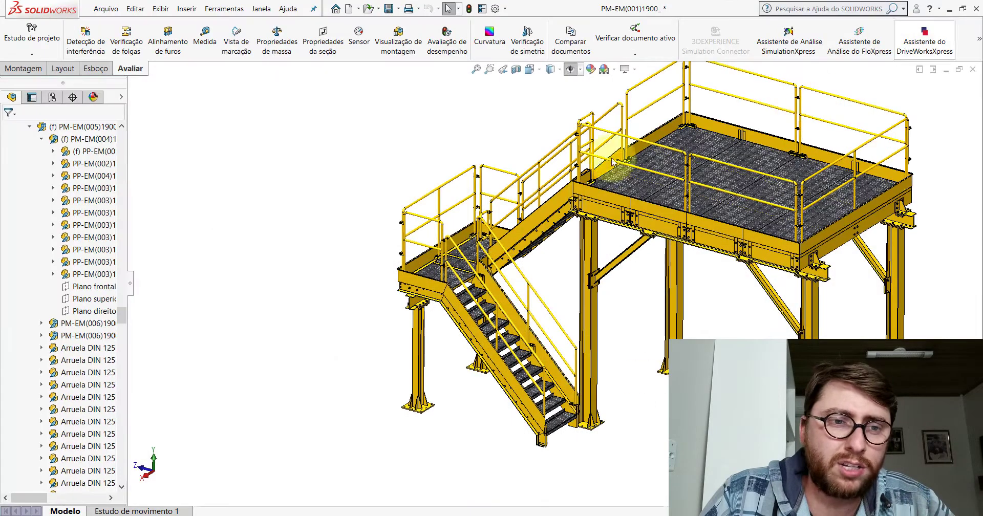
pyautogui.click(205, 40)
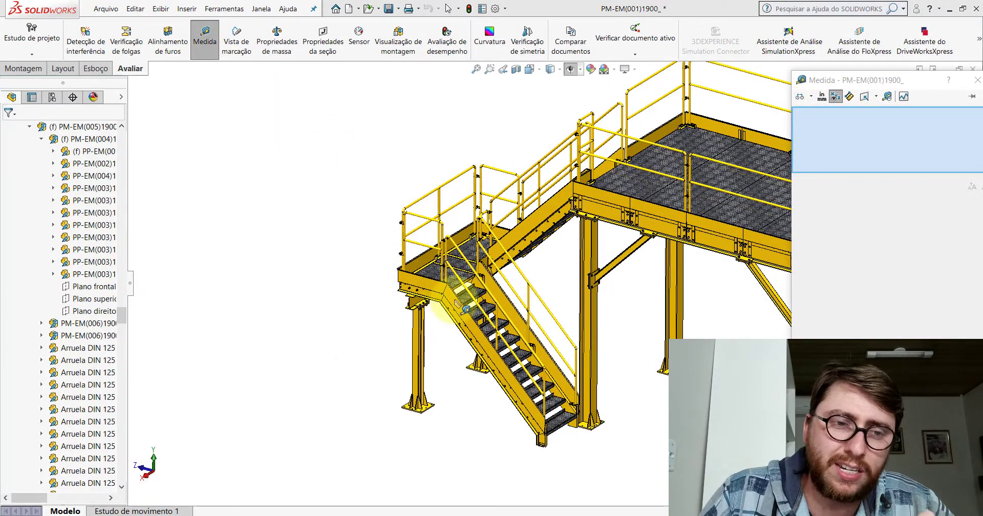
pyautogui.scroll(-3, 486, 275)
pyautogui.scroll(-3, 461, 259)
pyautogui.scroll(-3, 401, 281)
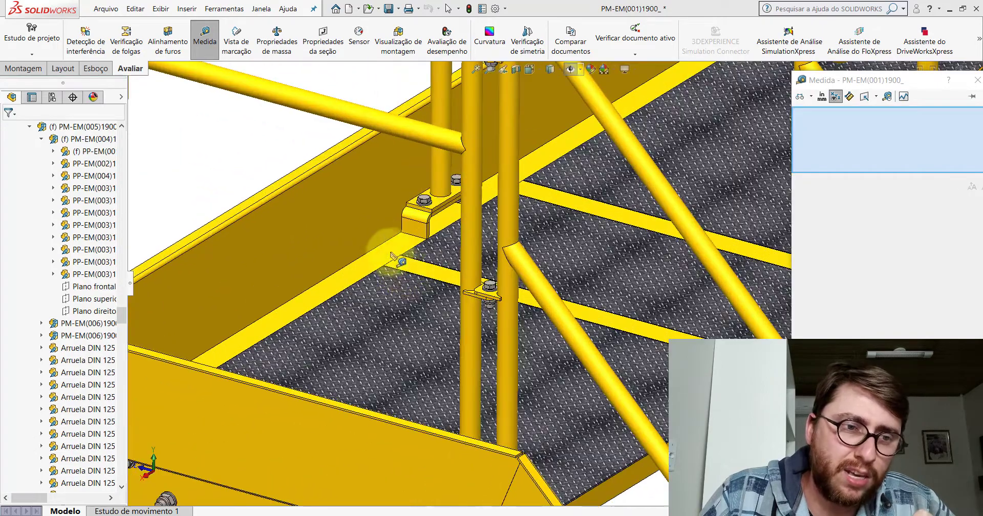
pyautogui.click(381, 239)
pyautogui.scroll(3, 539, 278)
pyautogui.scroll(2, 539, 277)
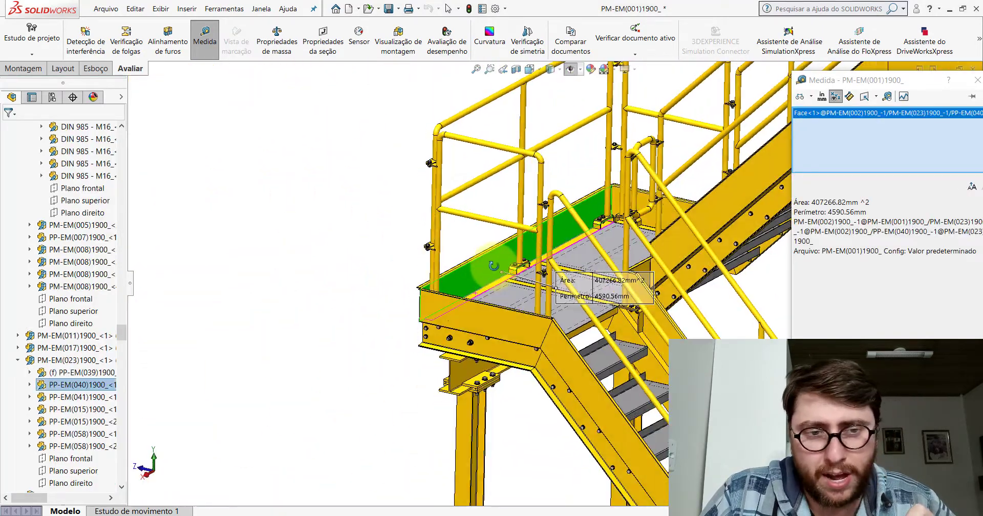
# Add the opposite parallel face to read 792.69 mm across the landing, then close Measure.
pyautogui.moveTo(539, 277); pyautogui.dragTo(563, 256, button='middle')
pyautogui.scroll(-3, 583, 247)
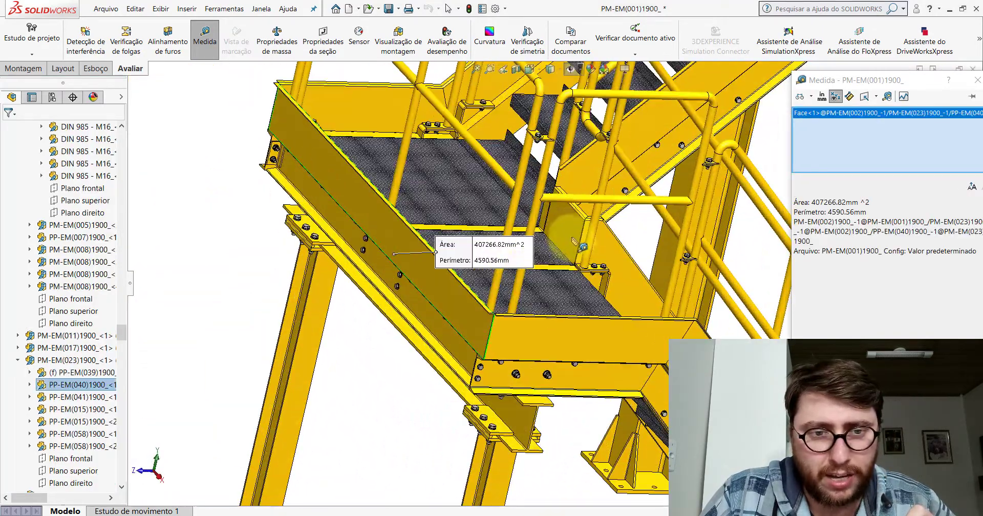
pyautogui.click(571, 236)
pyautogui.scroll(2, 572, 242)
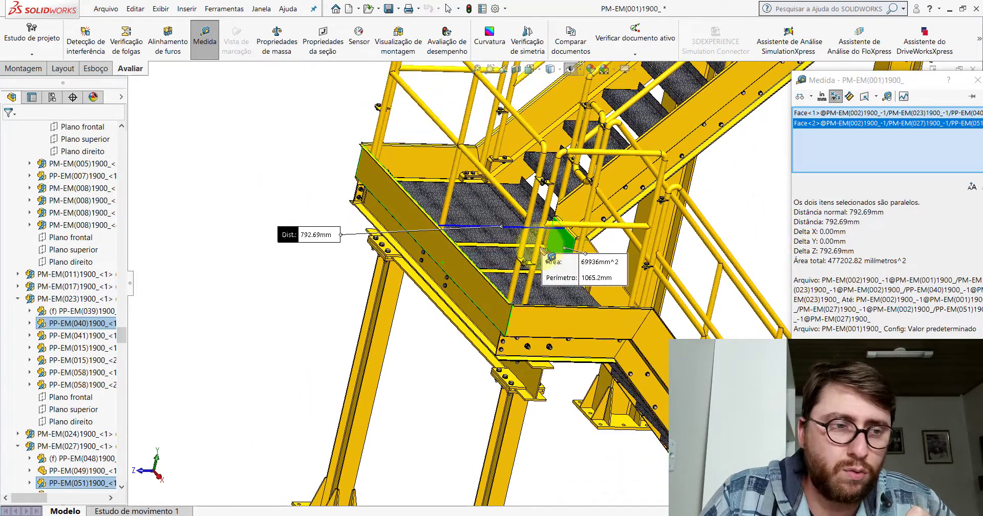
pyautogui.moveTo(430, 206); pyautogui.dragTo(466, 185)
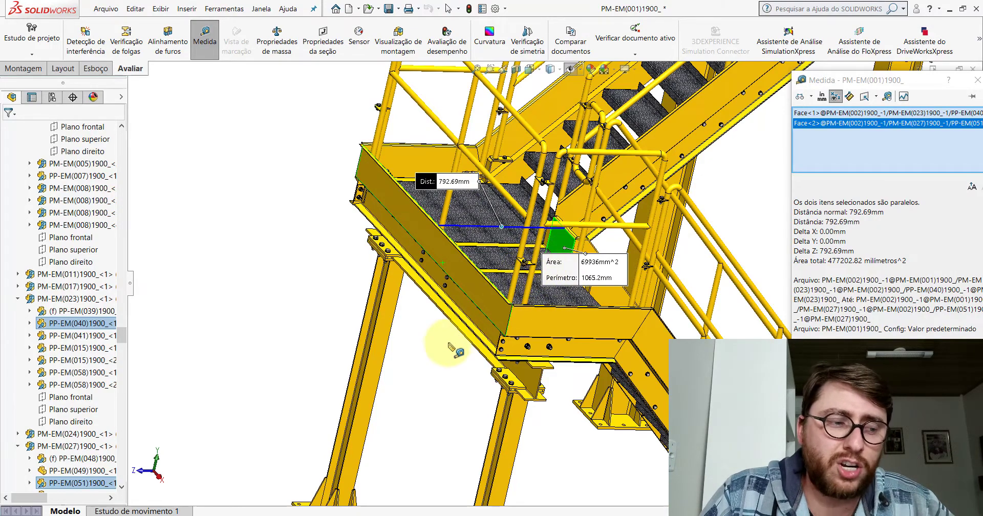
pyautogui.press('Escape')
pyautogui.moveTo(478, 275); pyautogui.dragTo(419, 253, button='middle')
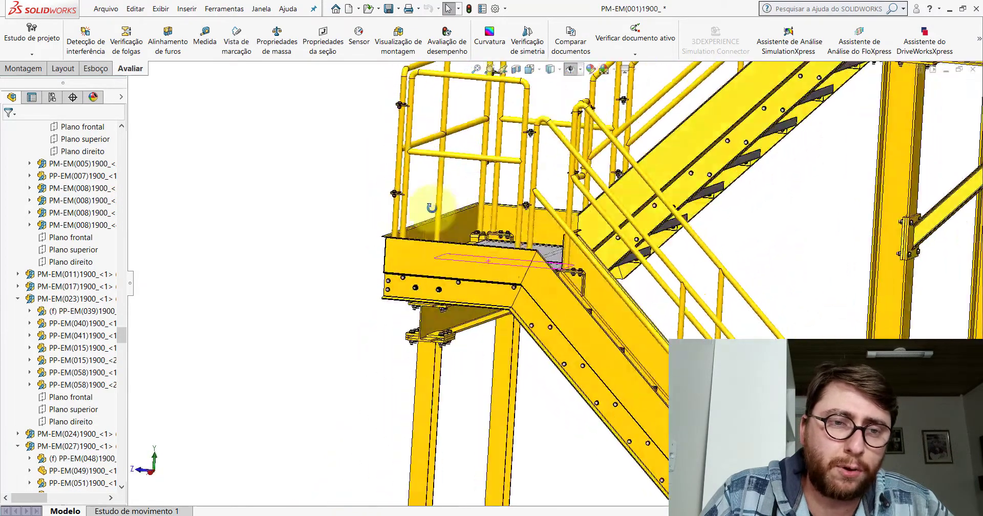
pyautogui.scroll(5, 419, 253)
pyautogui.scroll(3, 643, 318)
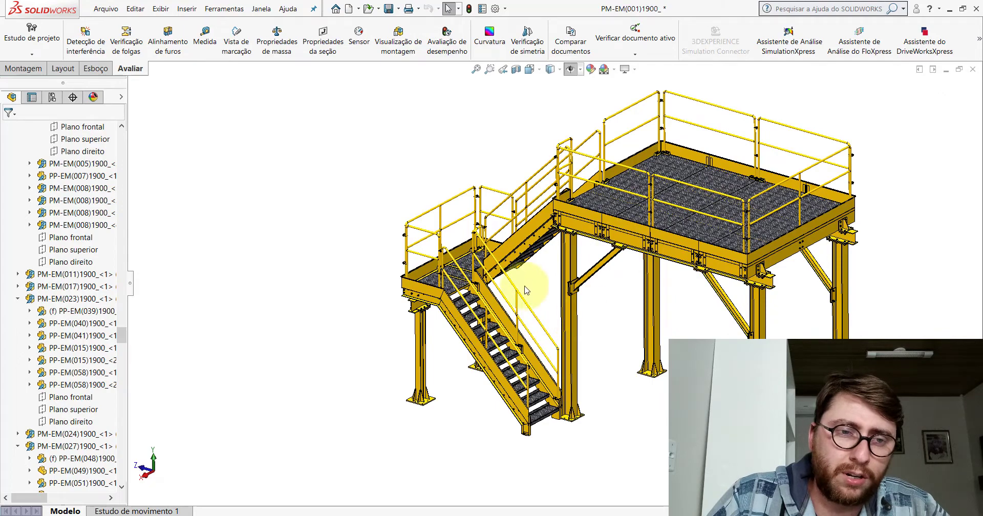
pyautogui.scroll(-3, 558, 389)
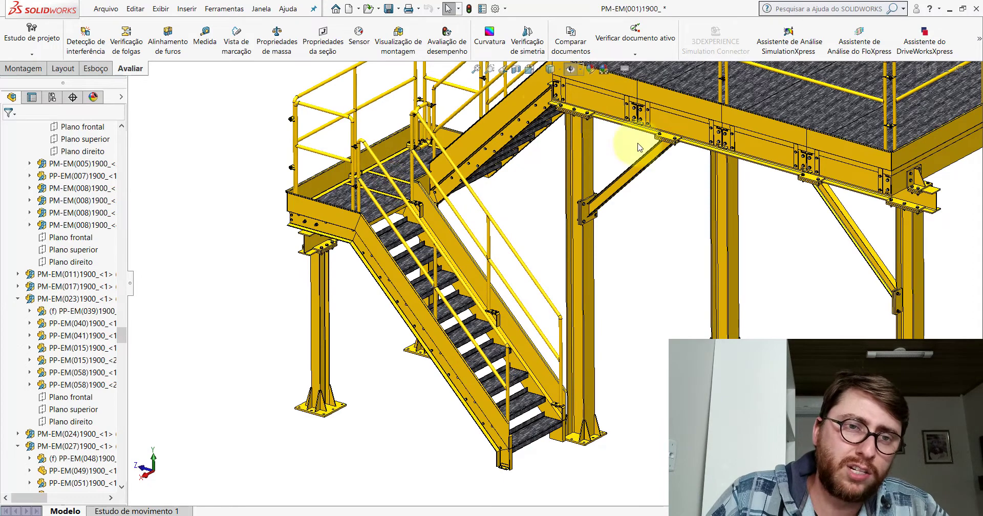
pyautogui.scroll(2, 590, 155)
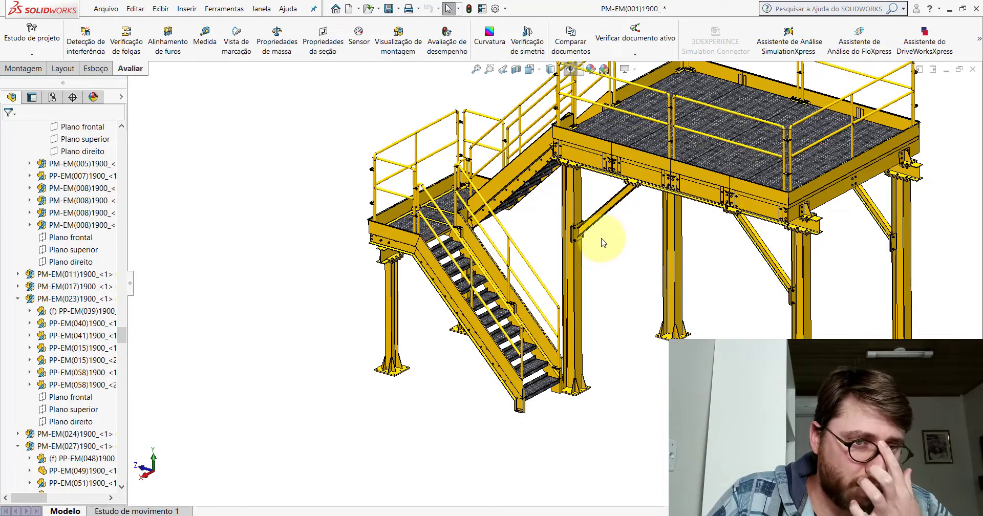
pyautogui.scroll(-2, 454, 234)
pyautogui.scroll(-1, 420, 210)
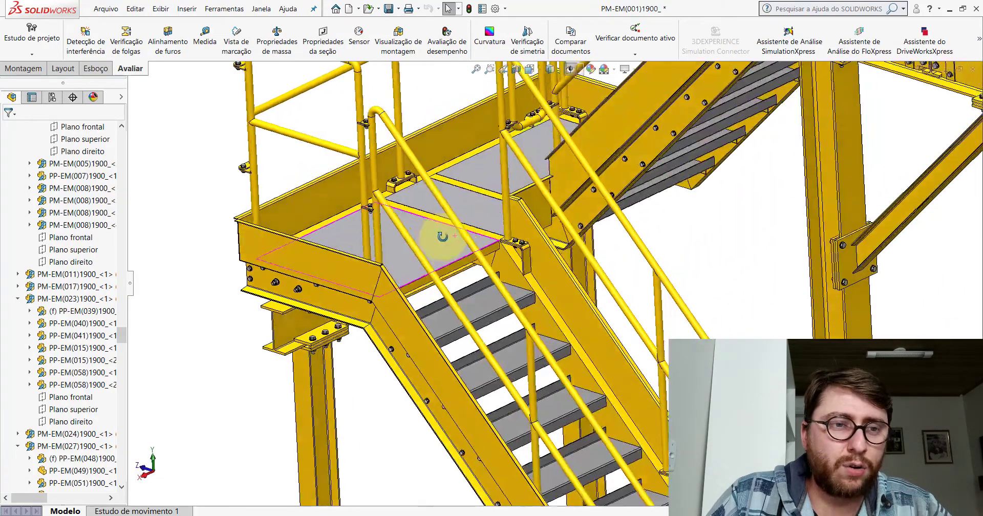
pyautogui.scroll(-2, 389, 191)
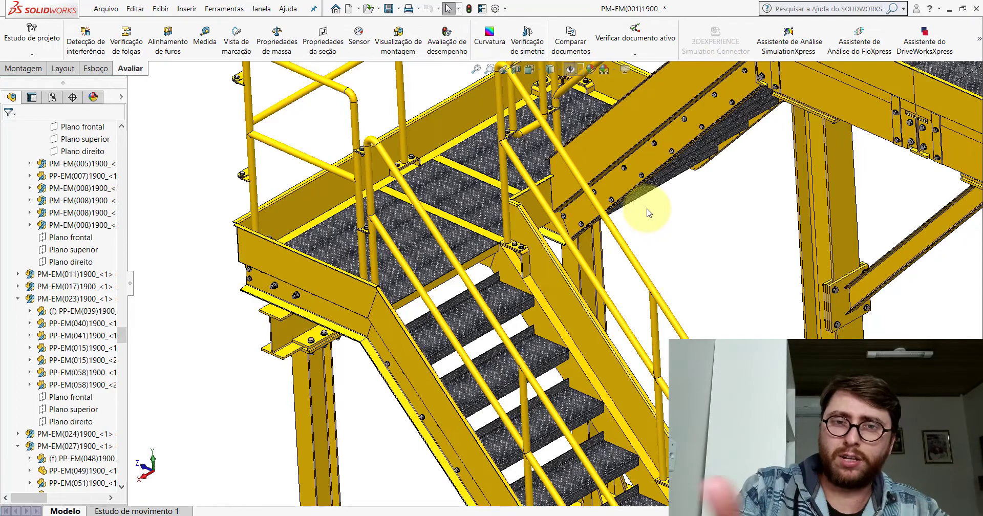
# Zoom out and back in to inspect the complete platform-and-stair assembly.
pyautogui.scroll(2, 658, 205)
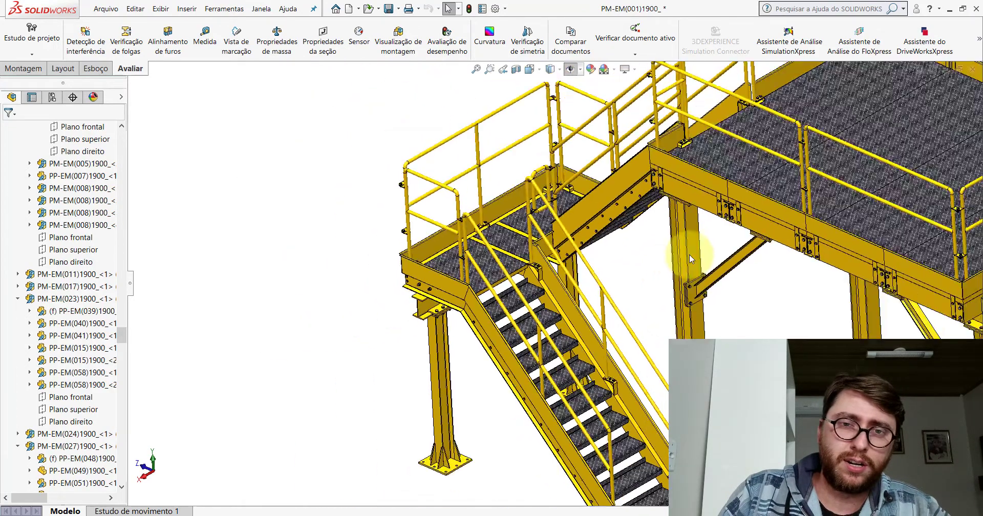
pyautogui.scroll(2, 689, 254)
pyautogui.scroll(2, 748, 215)
pyautogui.scroll(-2, 762, 212)
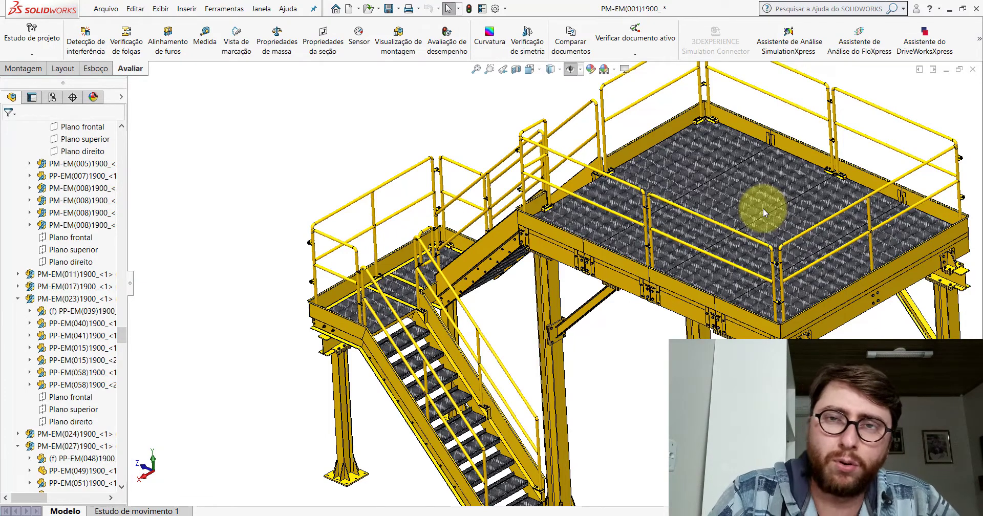
# Set the Isometric view orientation and enlarge the platform model.
pyautogui.click(530, 70)
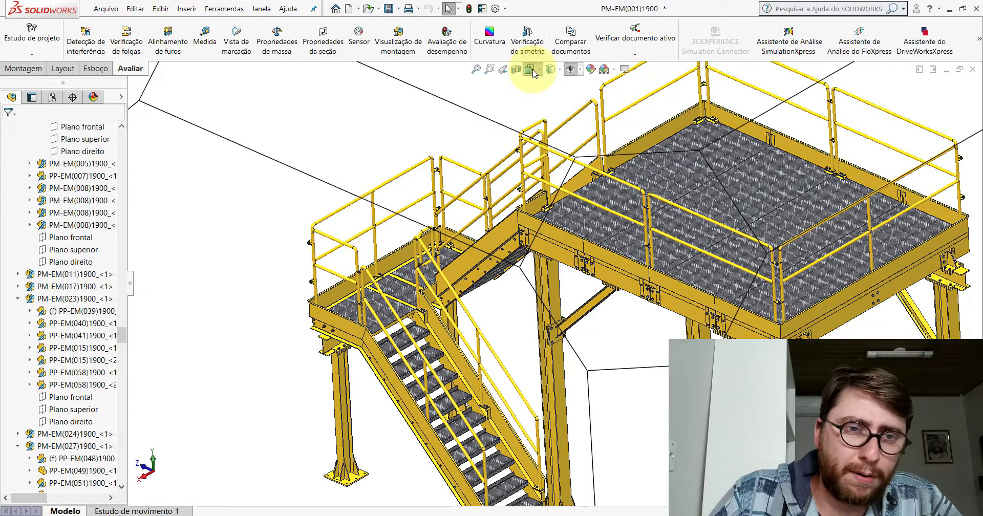
pyautogui.click(588, 94)
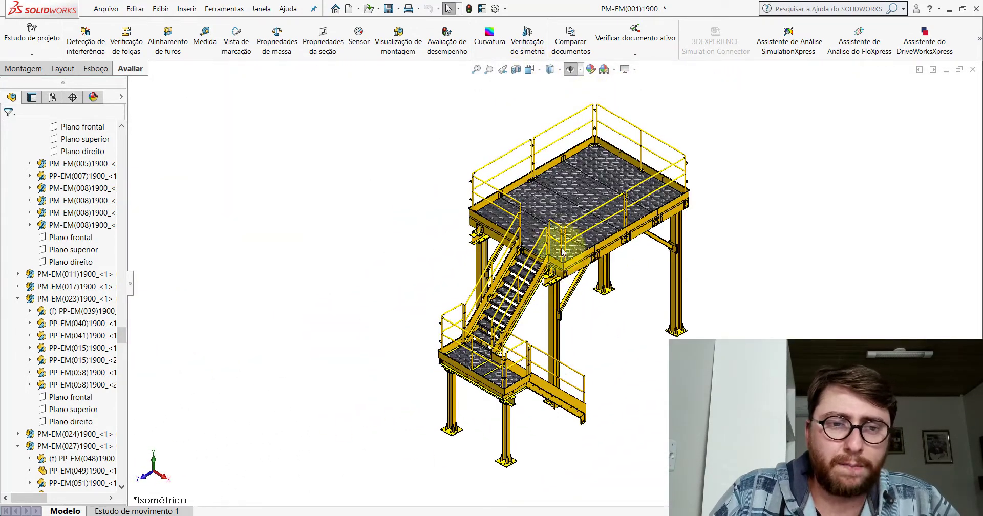
pyautogui.scroll(-2, 639, 237)
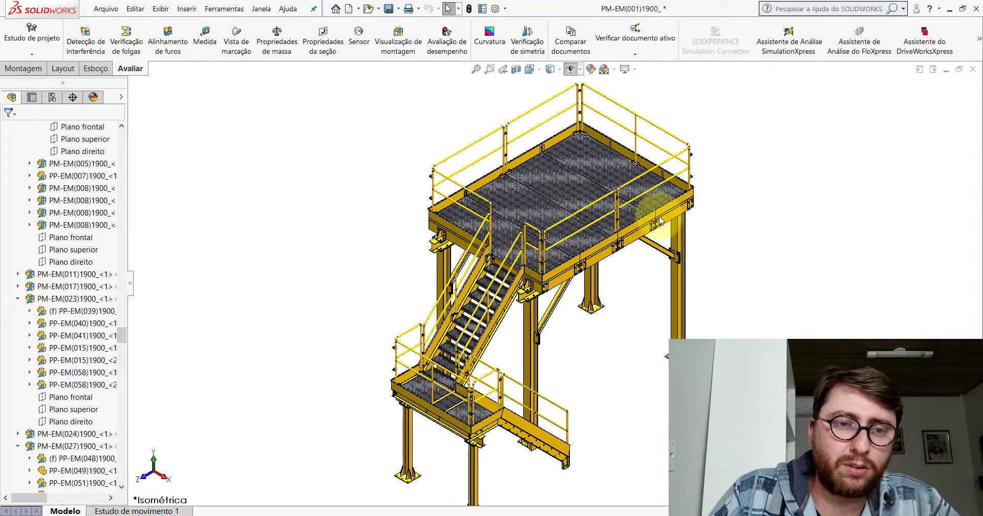